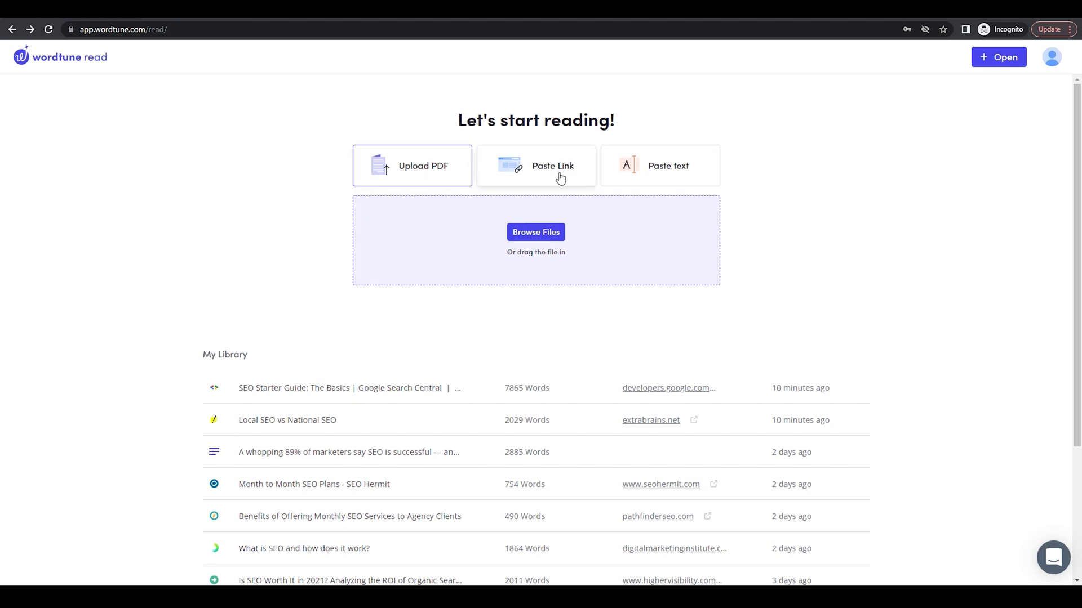
Choose the Paste Link card to add an article by its web link
click(525, 176)
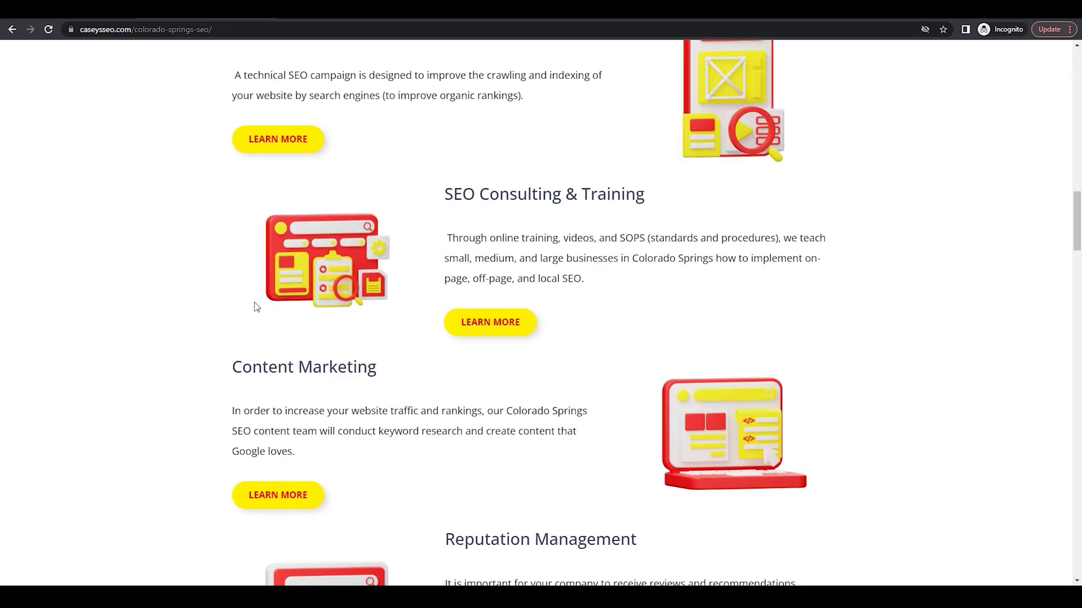
Scroll down caseysseo.com's Colorado Springs SEO page to the expanded Search Engine Optimization FAQ
scroll(247, 309, down, 1)
scroll(247, 308, down, 4)
scroll(245, 304, down, 3)
scroll(243, 298, down, 5)
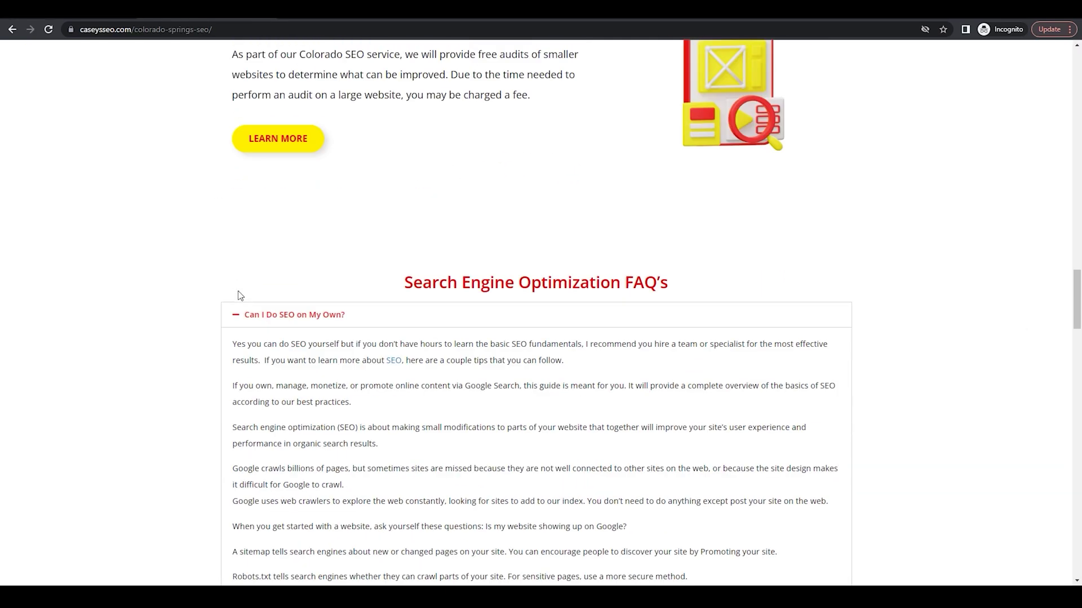
scroll(241, 296, down, 2)
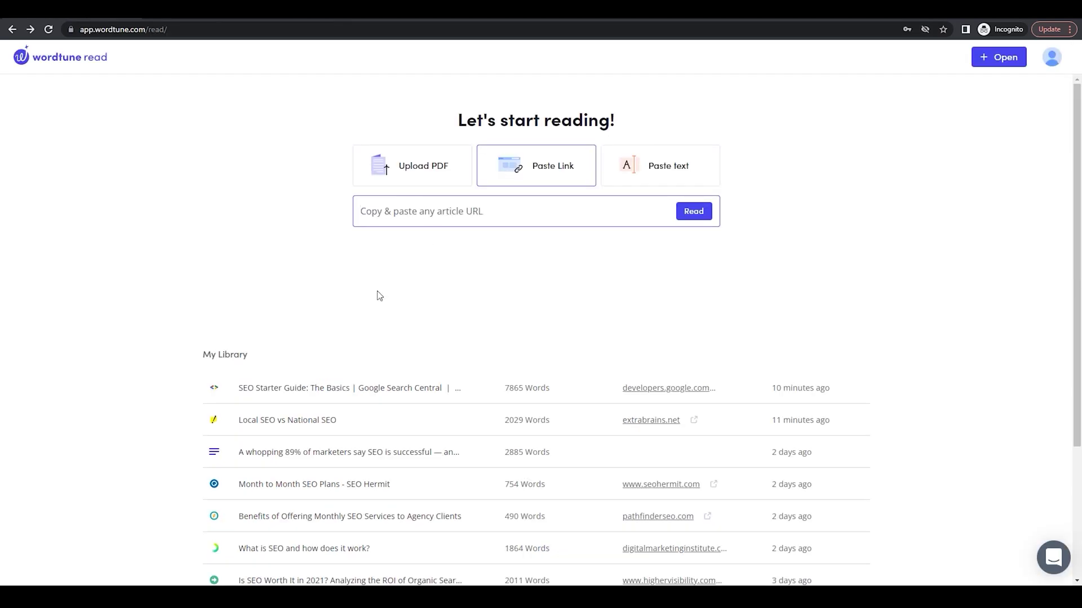
Open 'SEO Starter Guide: The Basics' from My Library to generate its summaries
scroll(326, 318, down, 3)
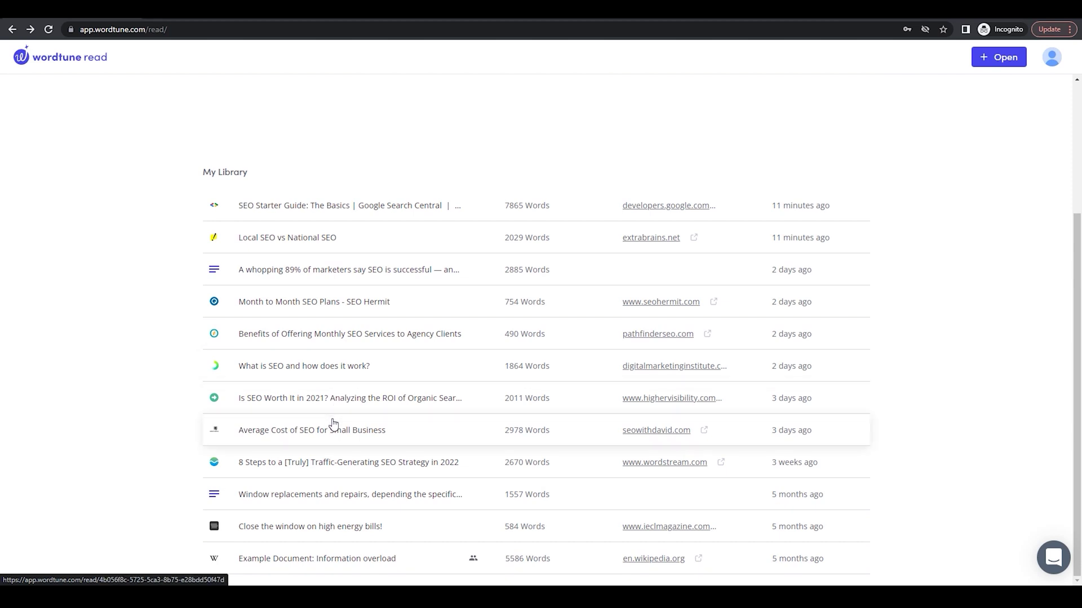
scroll(315, 394, up, 3)
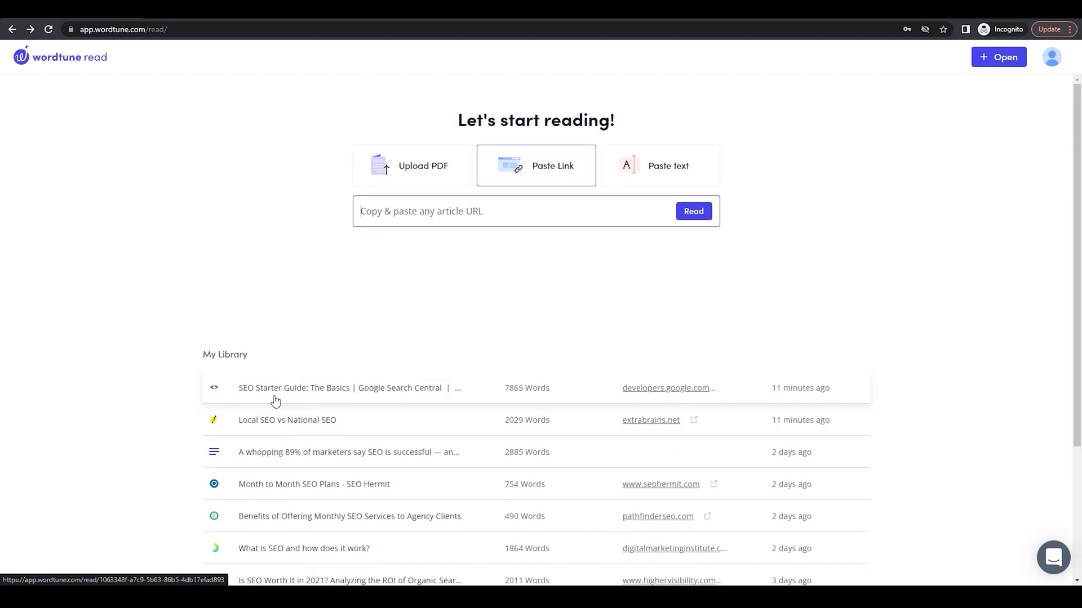
click(317, 396)
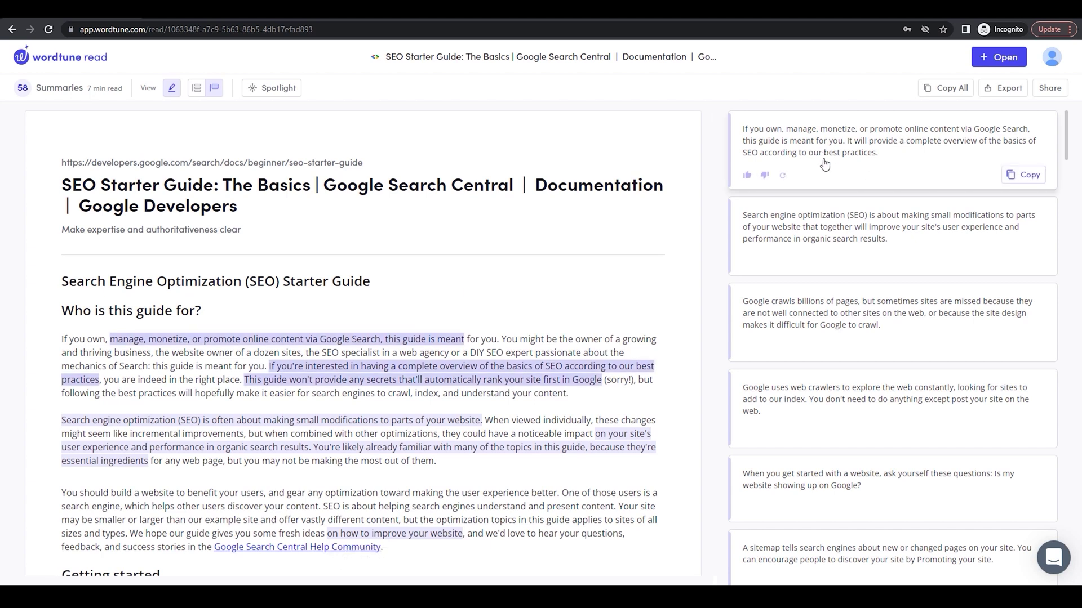
mouse_move(892, 238)
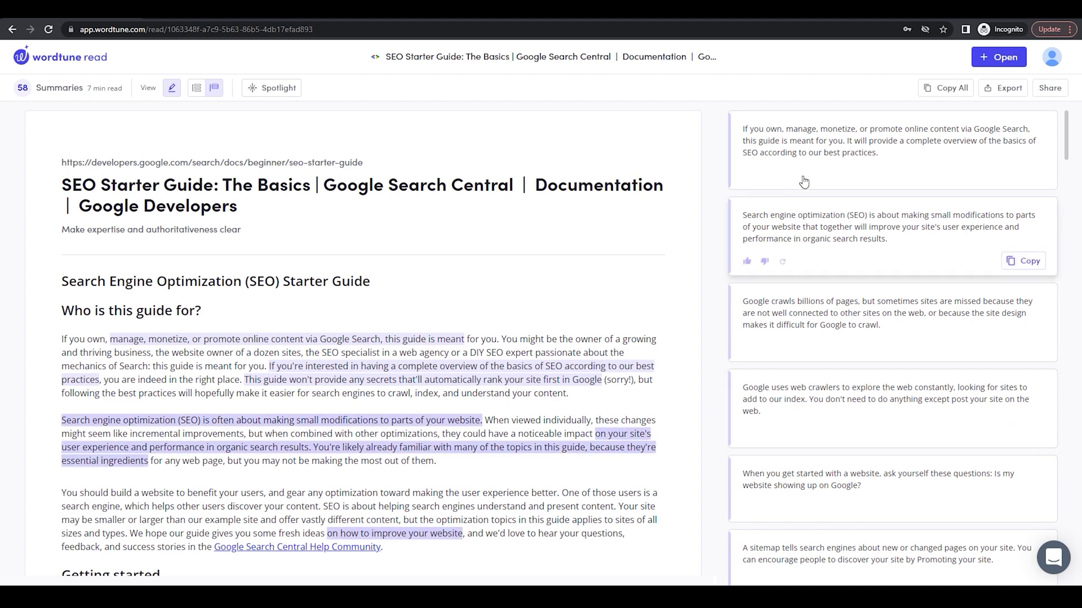
Review the SEO Starter Guide's 58 summaries and copy them all with Copy All
scroll(811, 212, down, 4)
scroll(821, 212, down, 3)
scroll(841, 228, down, 2)
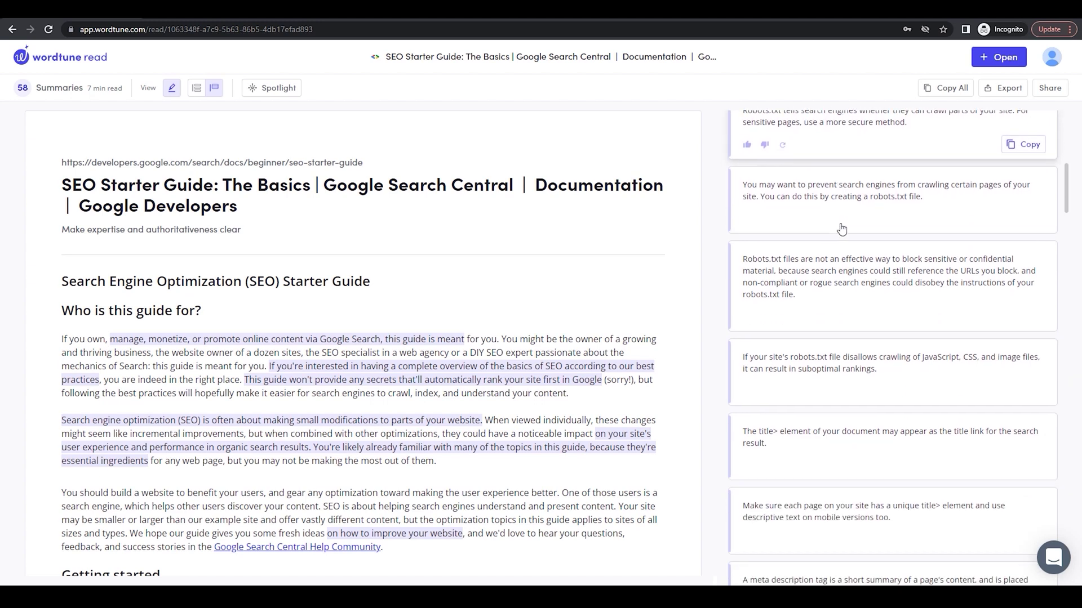
scroll(840, 229, down, 4)
scroll(840, 229, down, 3)
scroll(840, 249, down, 2)
scroll(840, 248, down, 3)
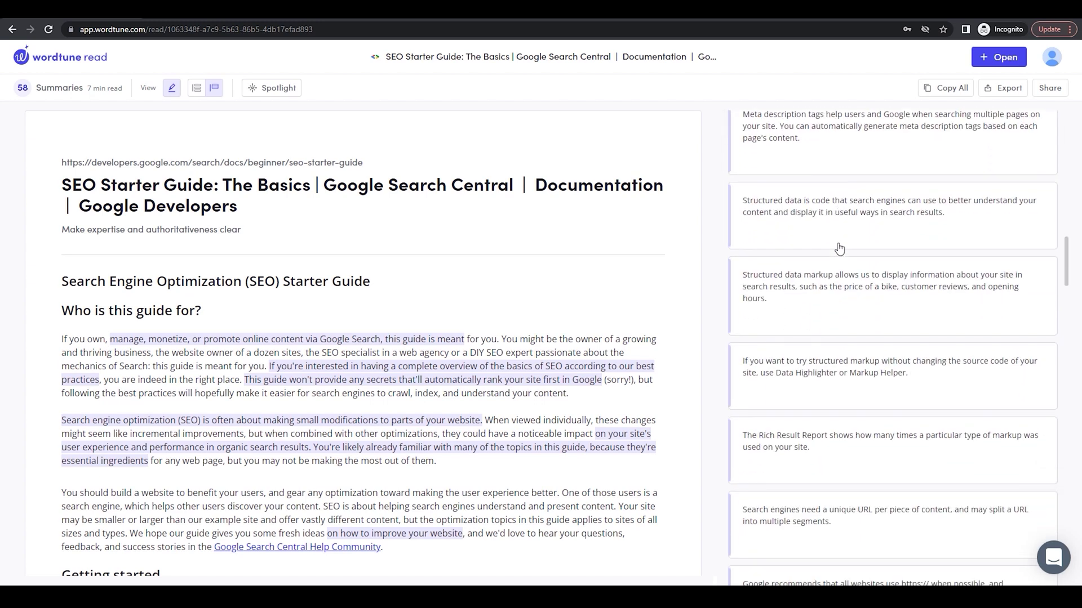
scroll(839, 248, down, 6)
scroll(839, 249, down, 4)
scroll(839, 249, down, 3)
scroll(839, 248, down, 2)
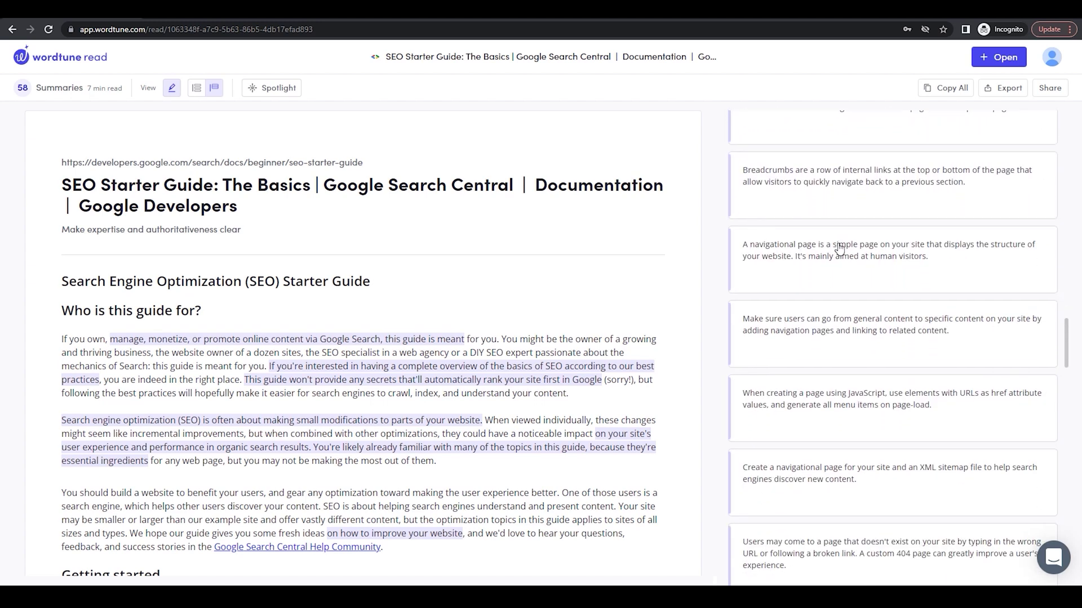
scroll(840, 248, down, 3)
scroll(839, 249, down, 2)
scroll(839, 249, down, 1)
scroll(839, 248, down, 3)
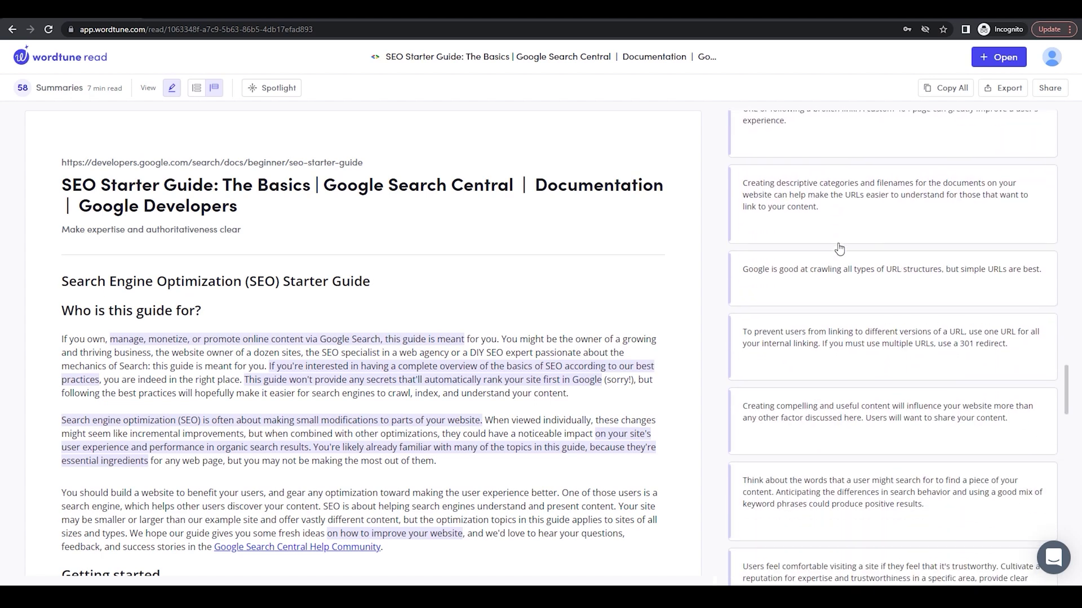
scroll(839, 249, down, 1)
scroll(839, 249, down, 3)
scroll(840, 249, down, 3)
scroll(839, 248, down, 3)
scroll(840, 249, down, 2)
scroll(840, 249, down, 5)
scroll(839, 249, down, 1)
mouse_move(892, 345)
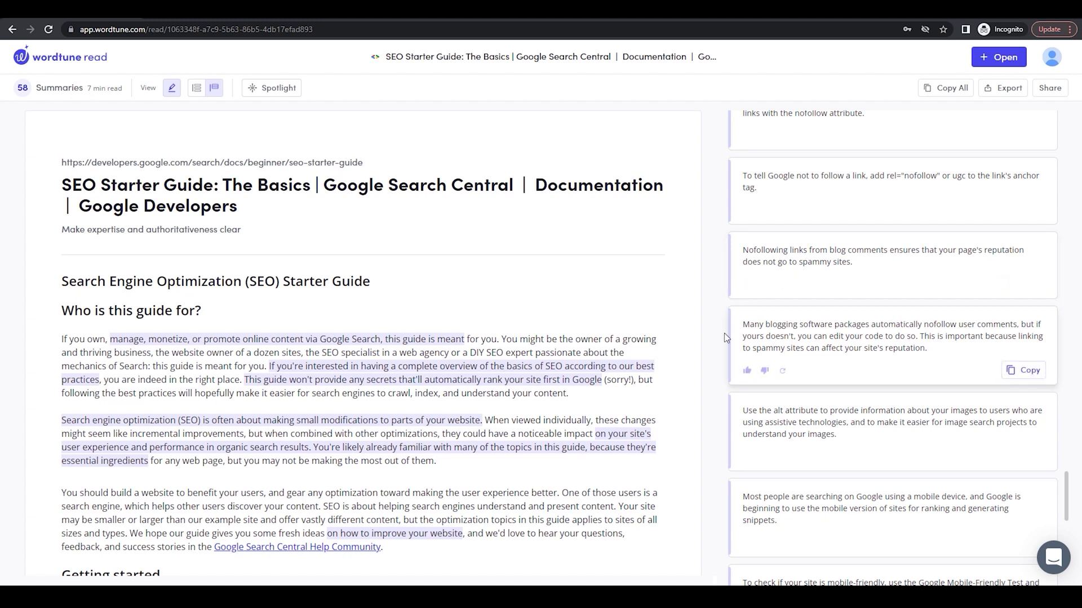
scroll(805, 276, down, 9)
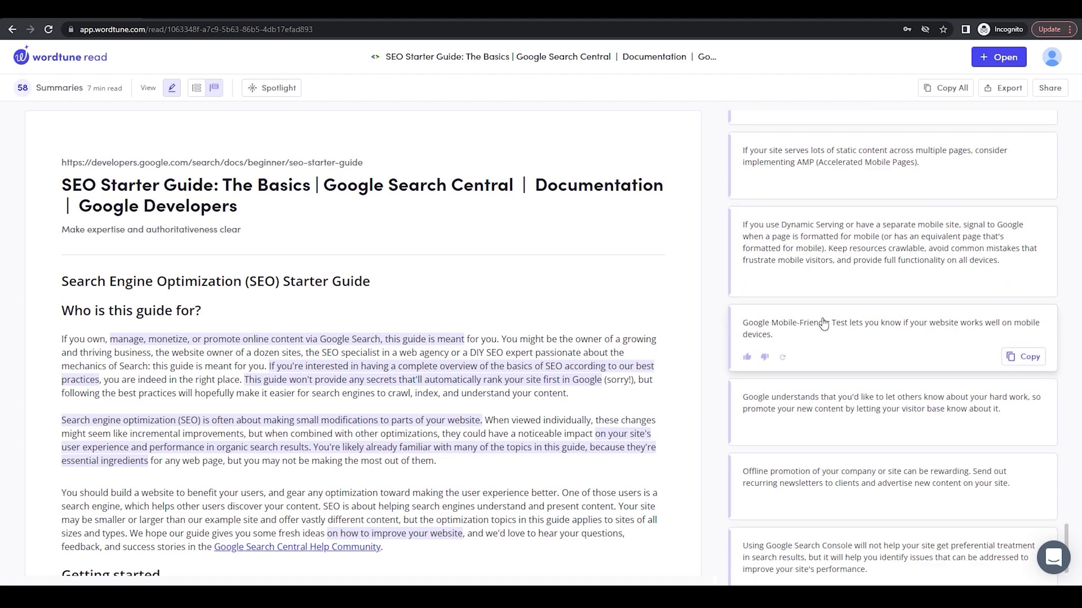
mouse_move(892, 165)
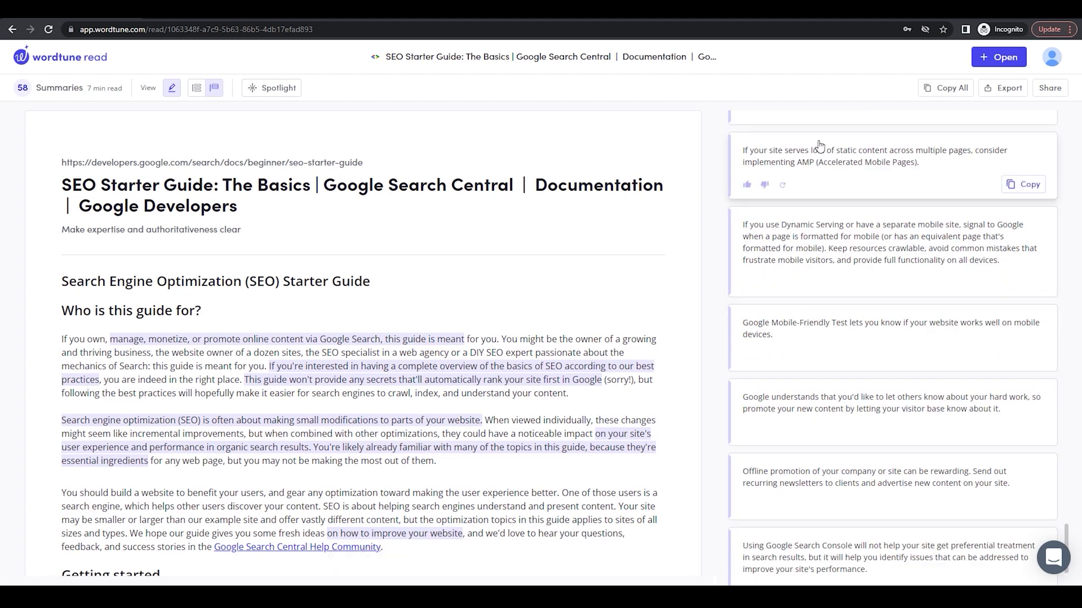
scroll(845, 186, up, 1)
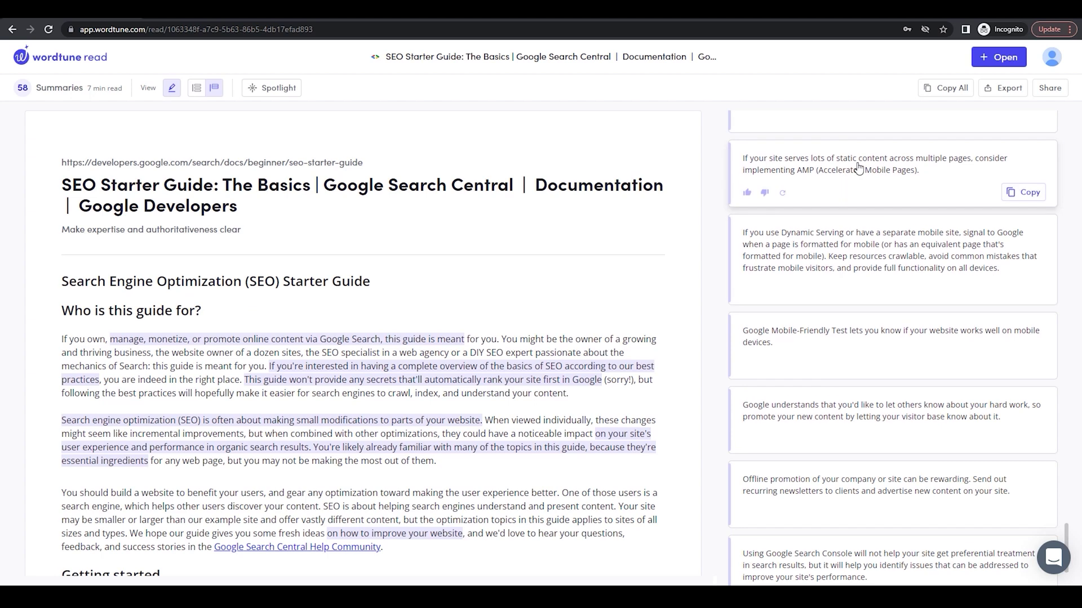
click(933, 98)
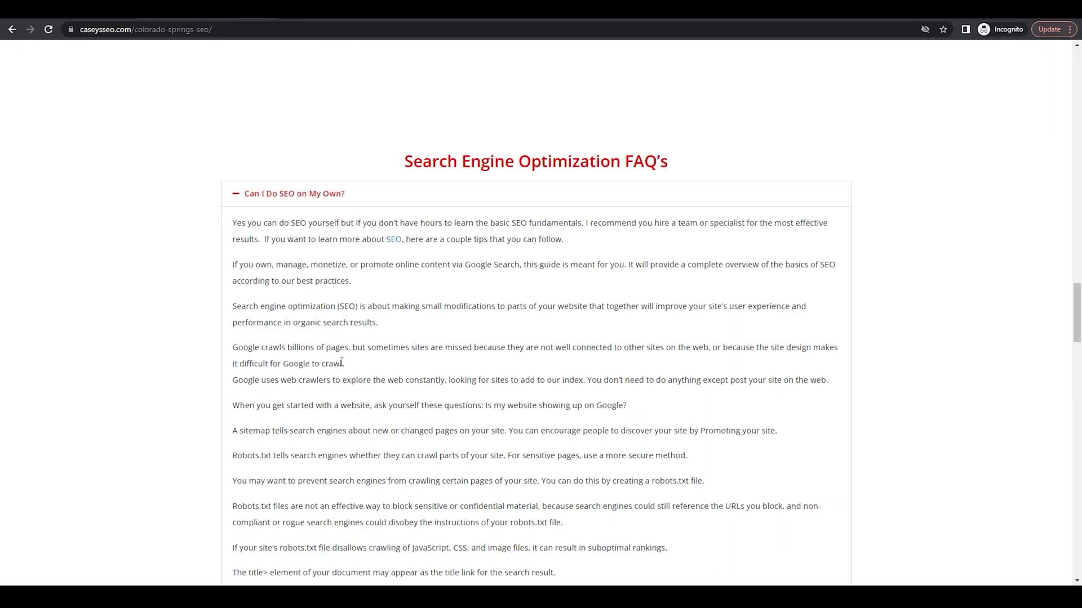
scroll(358, 347, down, 5)
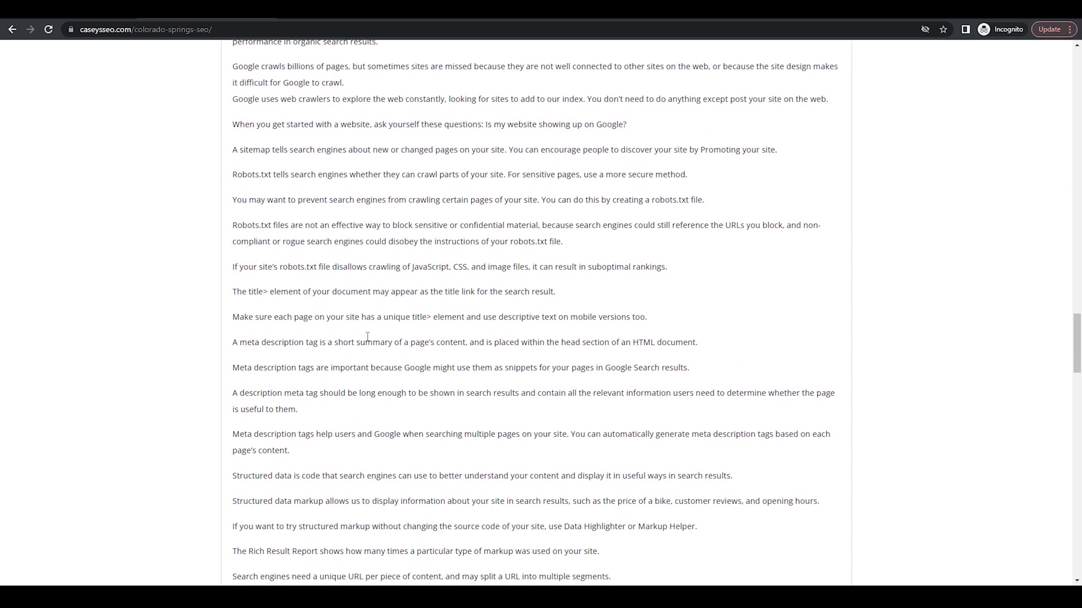
scroll(368, 338, down, 2)
scroll(368, 338, down, 5)
scroll(367, 338, down, 4)
scroll(368, 340, down, 4)
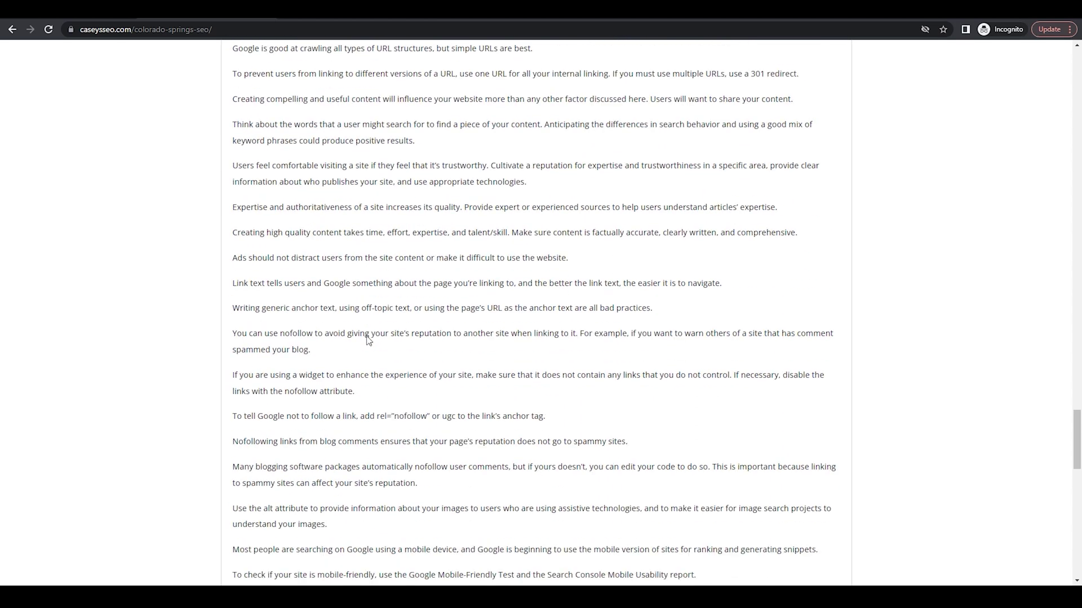
scroll(367, 340, down, 5)
scroll(368, 341, down, 3)
scroll(367, 340, down, 3)
scroll(368, 340, up, 3)
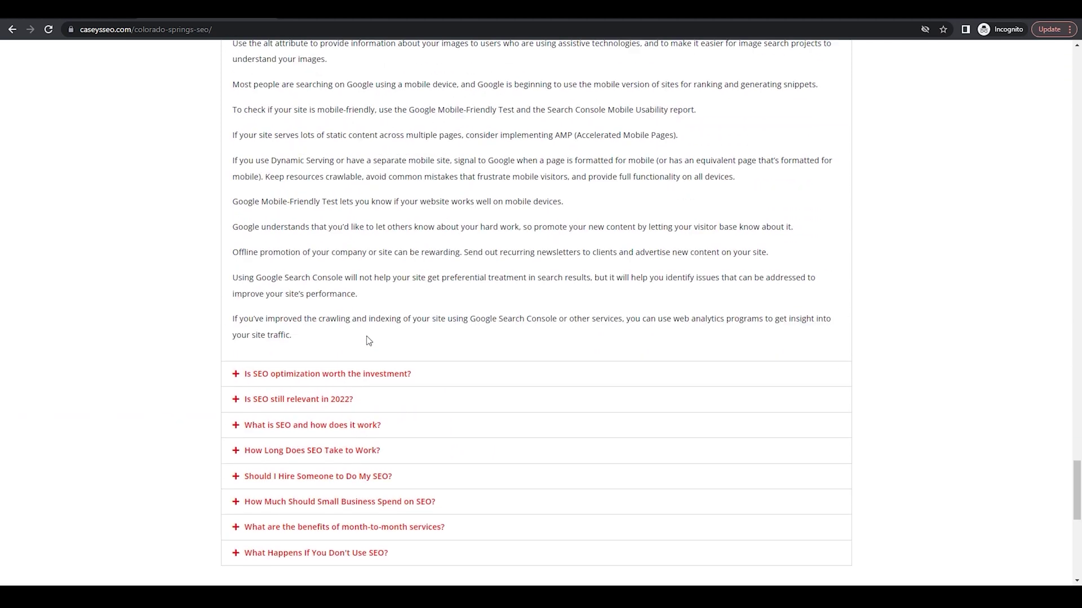
scroll(368, 344, up, 1)
scroll(367, 346, down, 2)
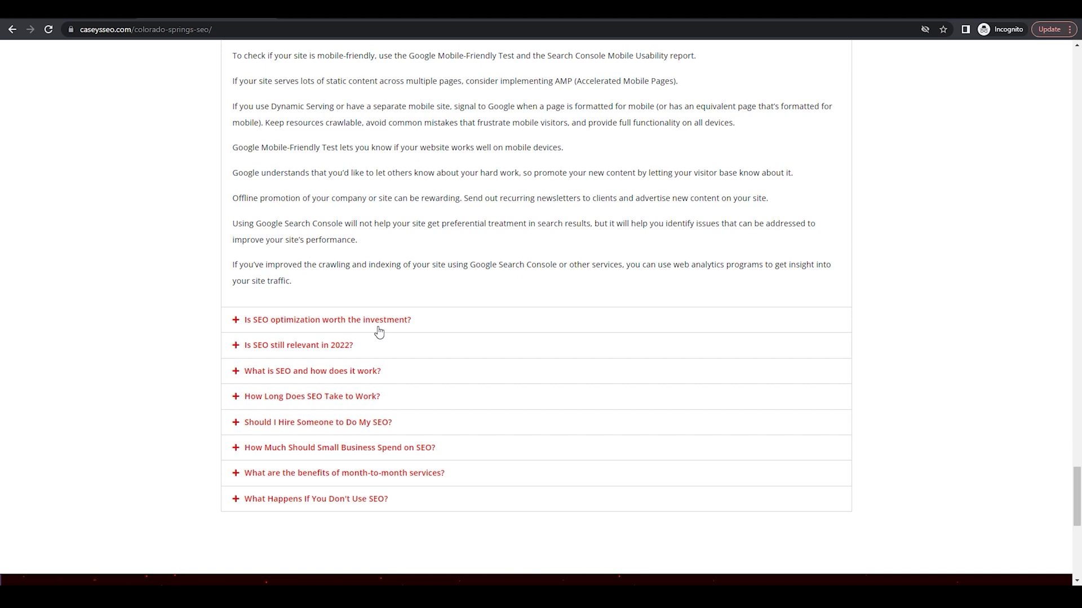
scroll(379, 332, up, 3)
scroll(379, 332, up, 6)
scroll(378, 333, up, 6)
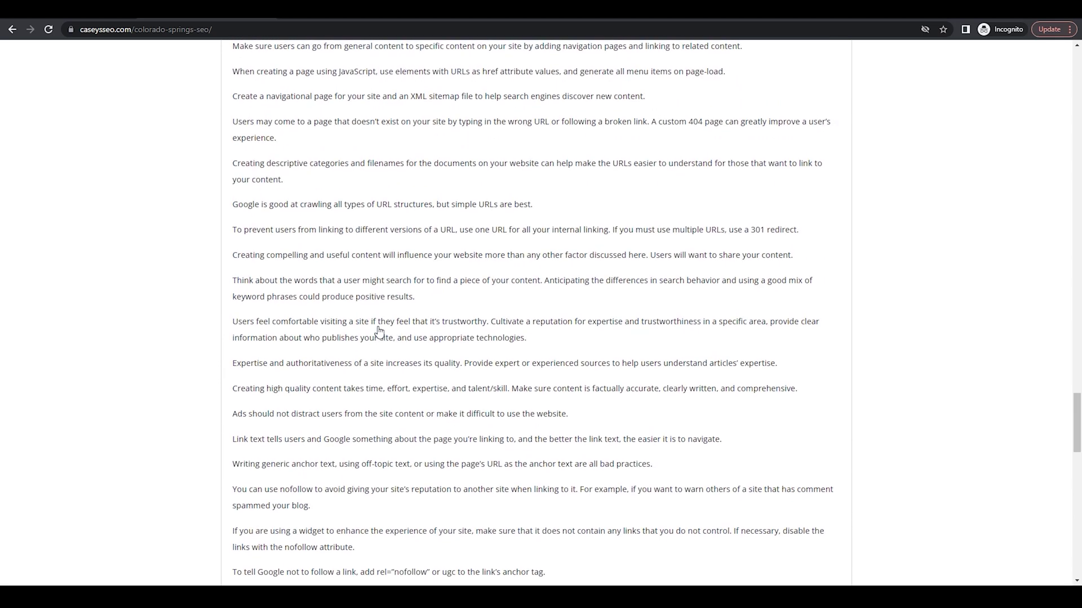